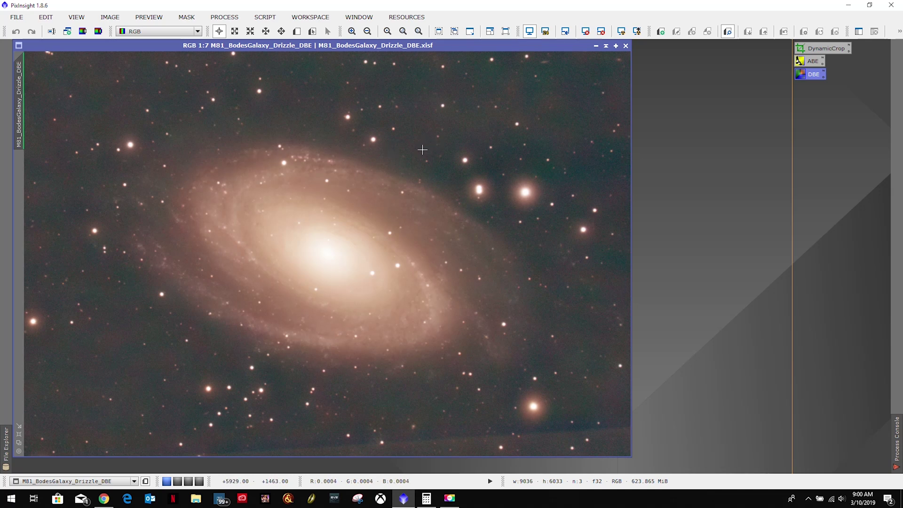
# Open BackgroundNeutralization from All Processes, dock it beside the M81 image, and reselect the image
pyautogui.click(234, 21)
pyautogui.moveTo(246, 34)
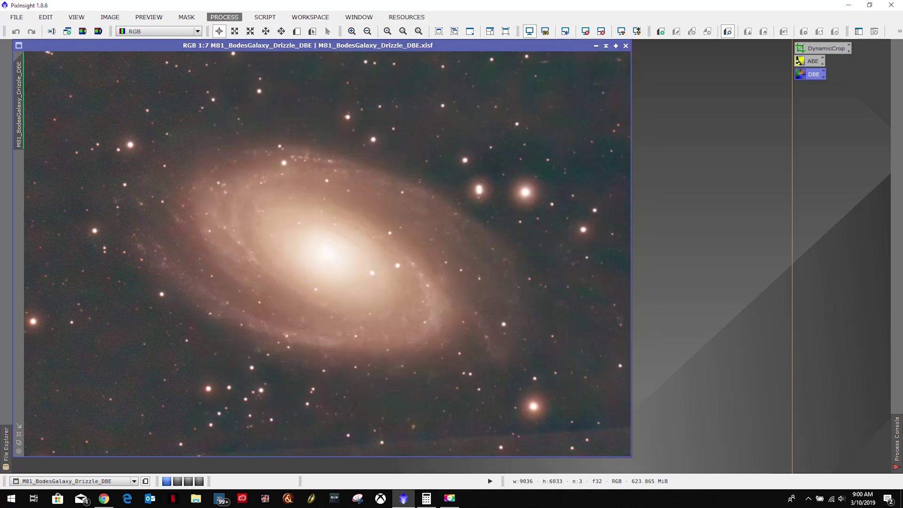
pyautogui.click(376, 136)
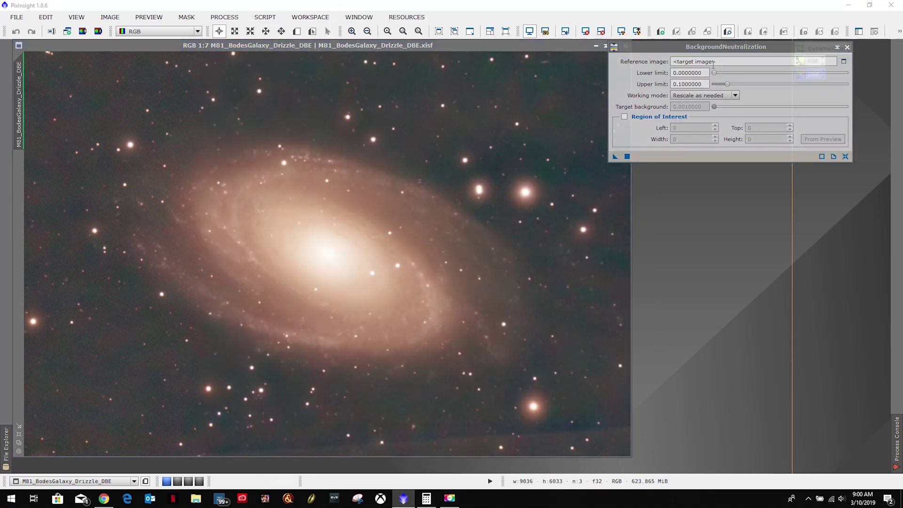
pyautogui.moveTo(680, 45); pyautogui.dragTo(719, 104)
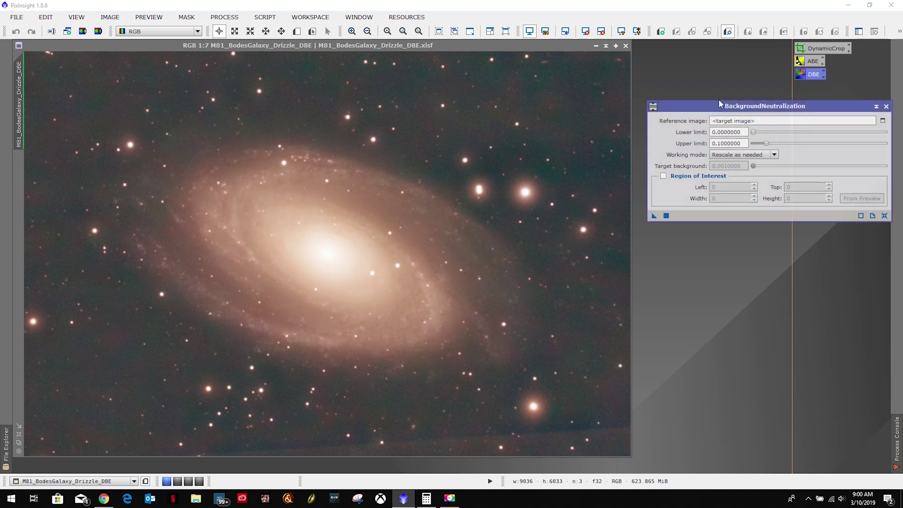
pyautogui.click(493, 45)
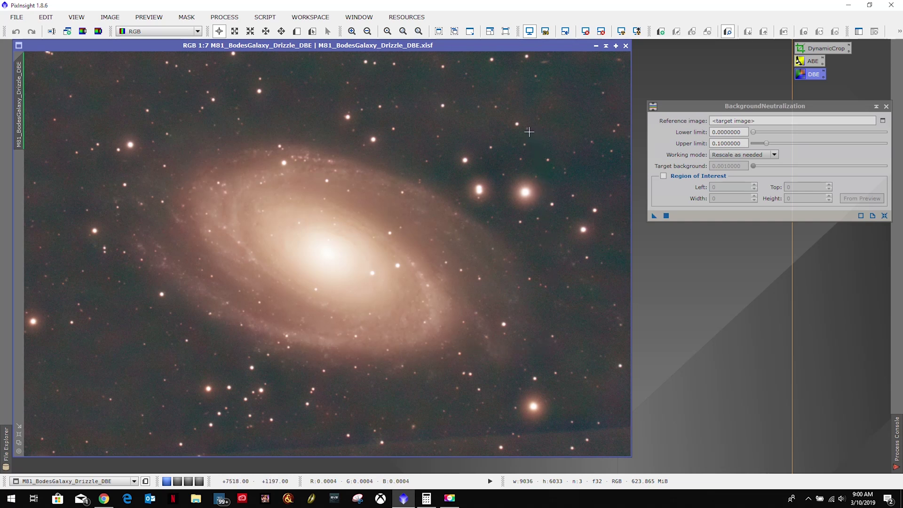
# Zoom into dark sky and draw Preview01 over a star-free background patch
pyautogui.scroll(6, 529, 131)
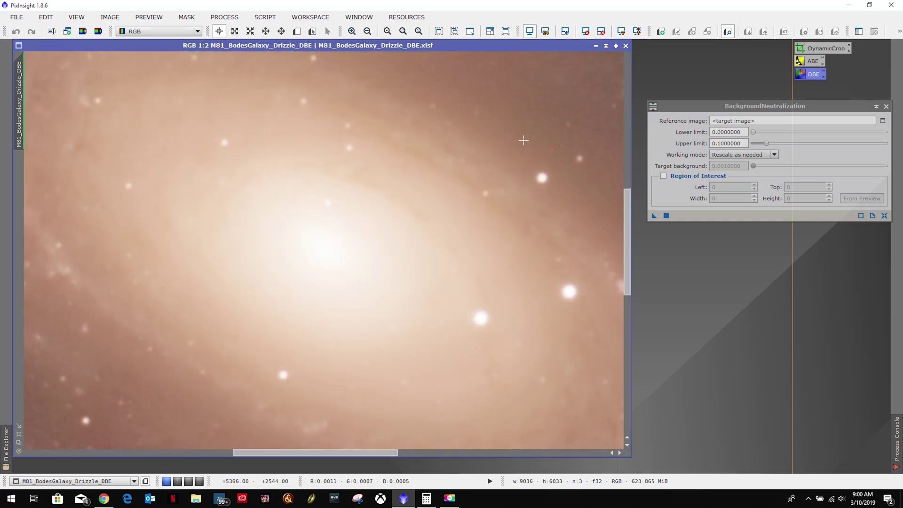
pyautogui.moveTo(305, 454); pyautogui.dragTo(566, 453)
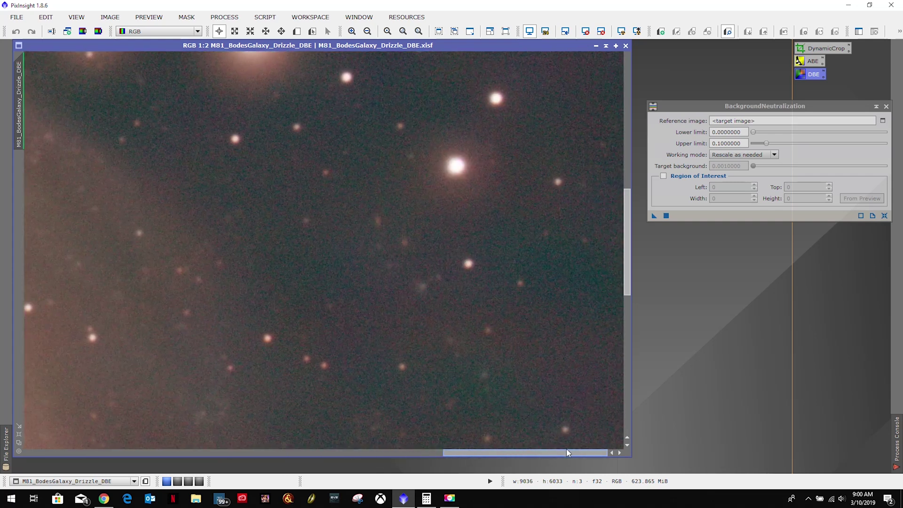
pyautogui.moveTo(629, 275); pyautogui.dragTo(625, 112)
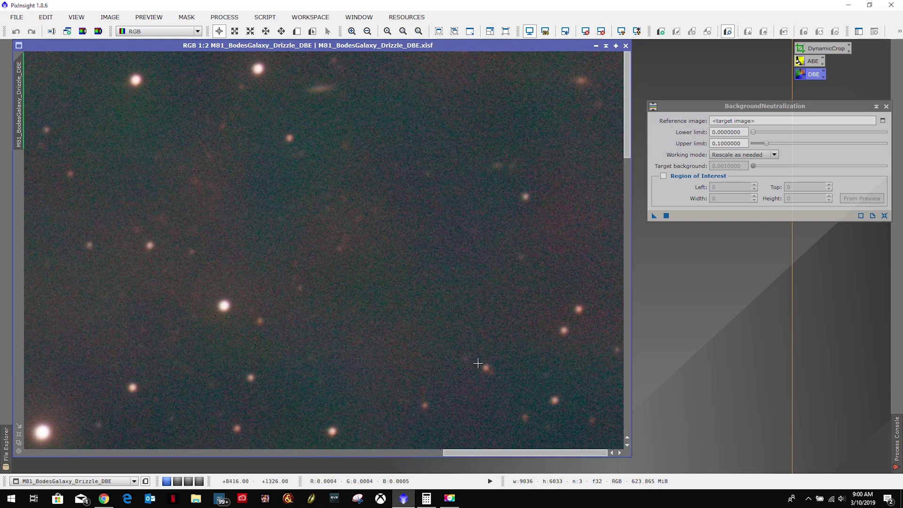
pyautogui.moveTo(543, 454); pyautogui.dragTo(9, 443)
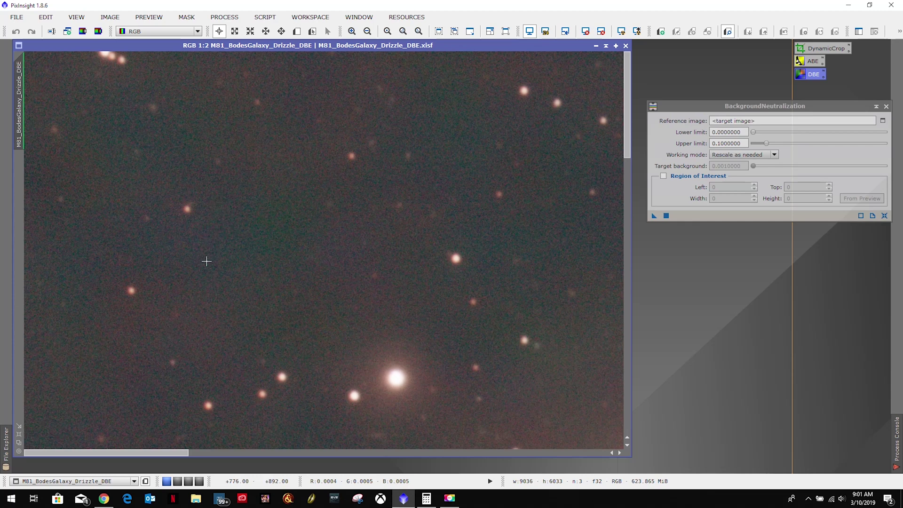
pyautogui.moveTo(627, 87); pyautogui.dragTo(652, 397)
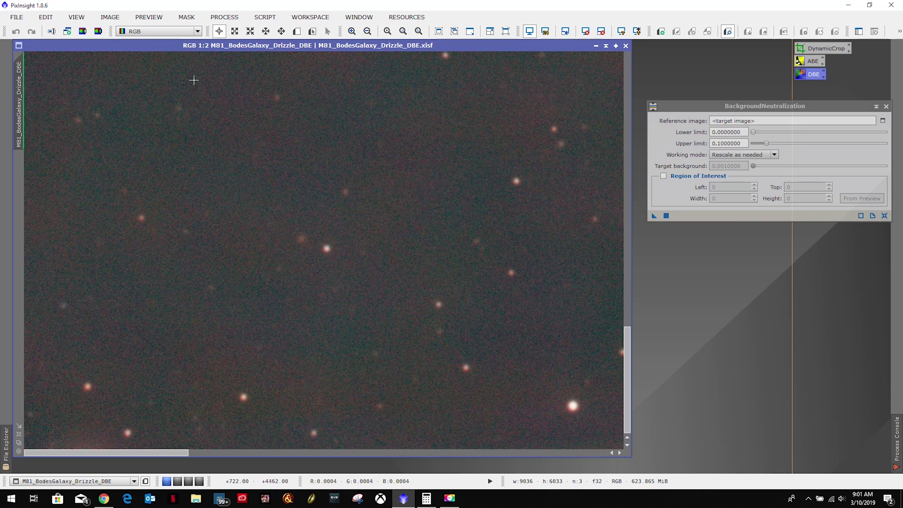
pyautogui.click(297, 32)
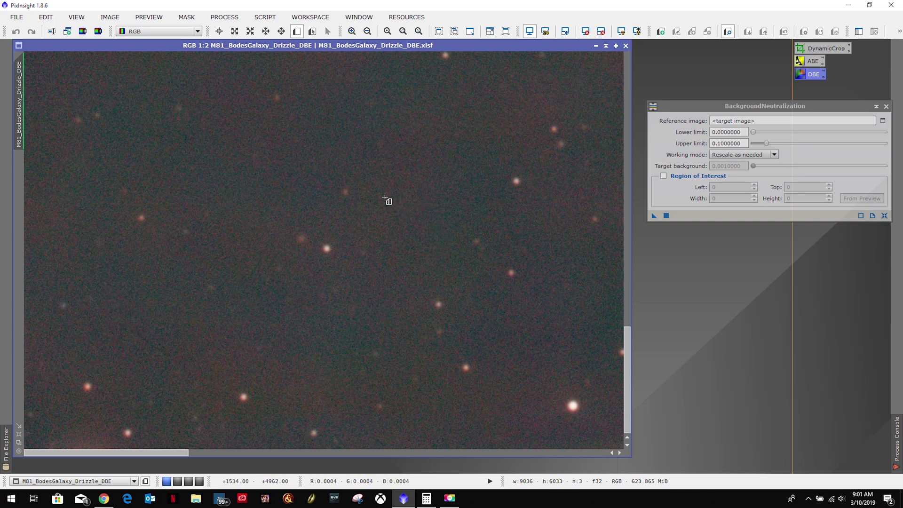
pyautogui.moveTo(384, 200); pyautogui.dragTo(469, 277)
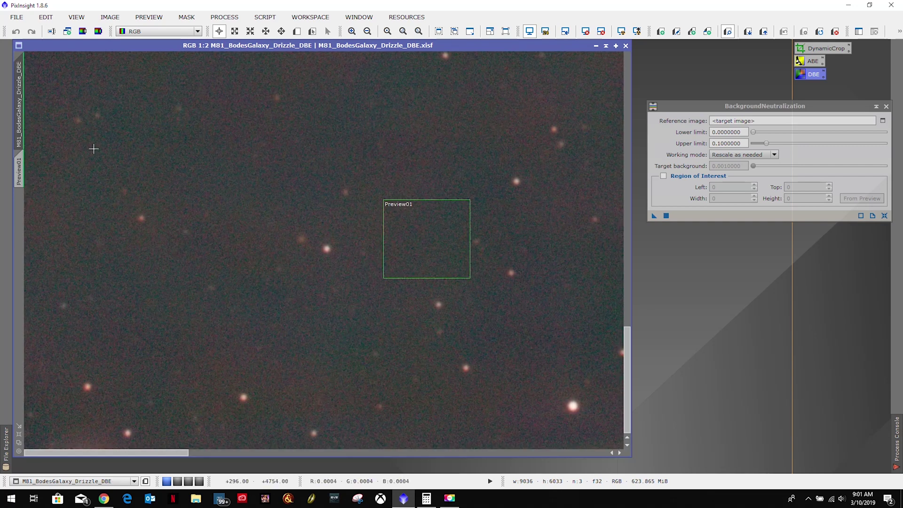
pyautogui.scroll(-5, 270, 155)
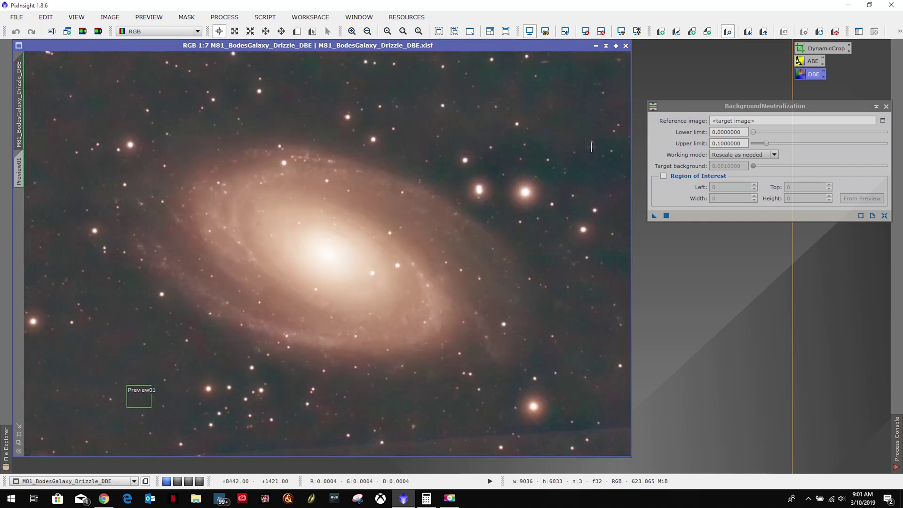
# Set M81_BodesGalaxy_Drizzle_DBE->Preview01 as the BackgroundNeutralization reference image
pyautogui.click(882, 121)
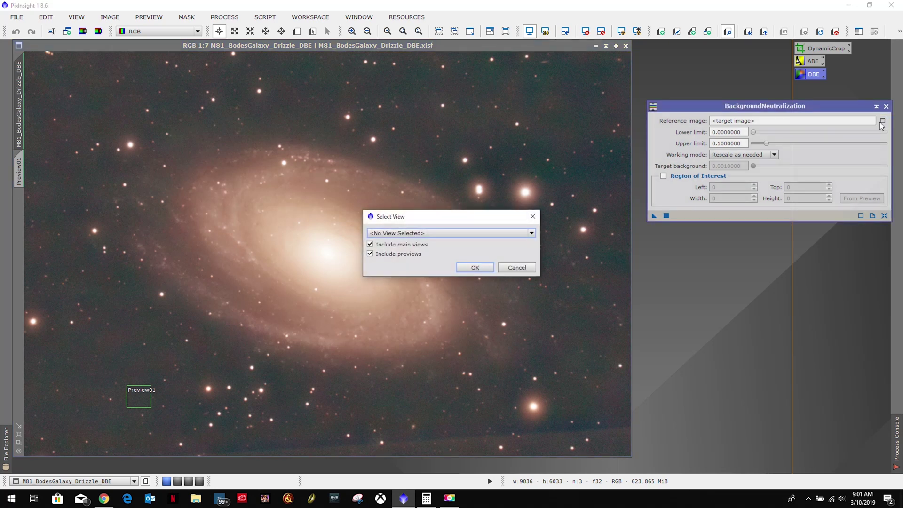
pyautogui.click(443, 233)
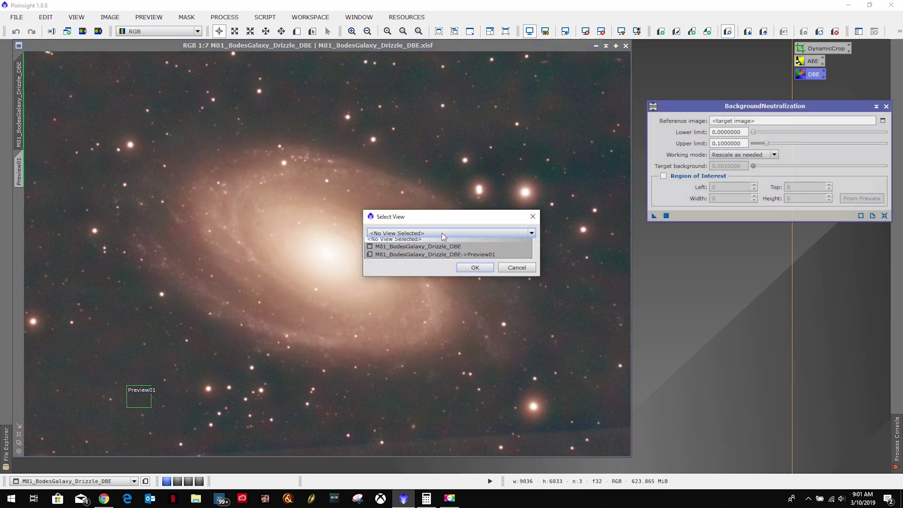
pyautogui.click(485, 258)
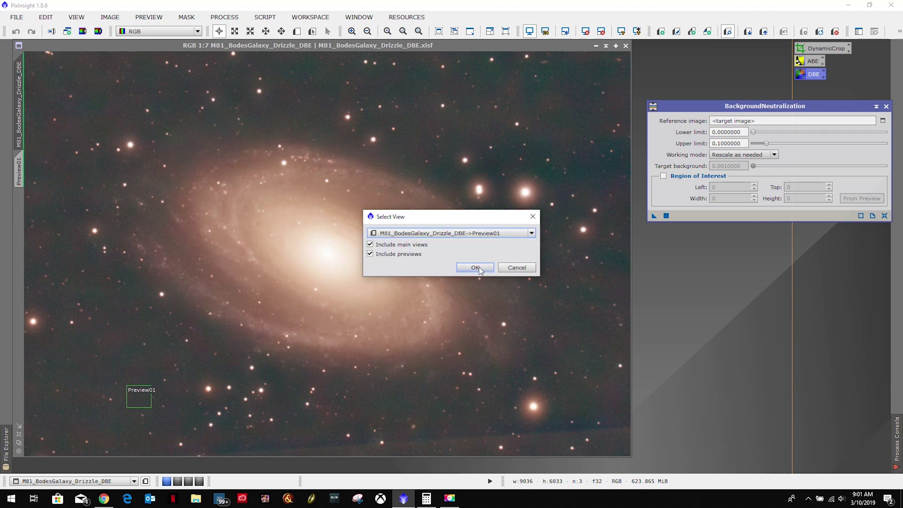
pyautogui.click(476, 267)
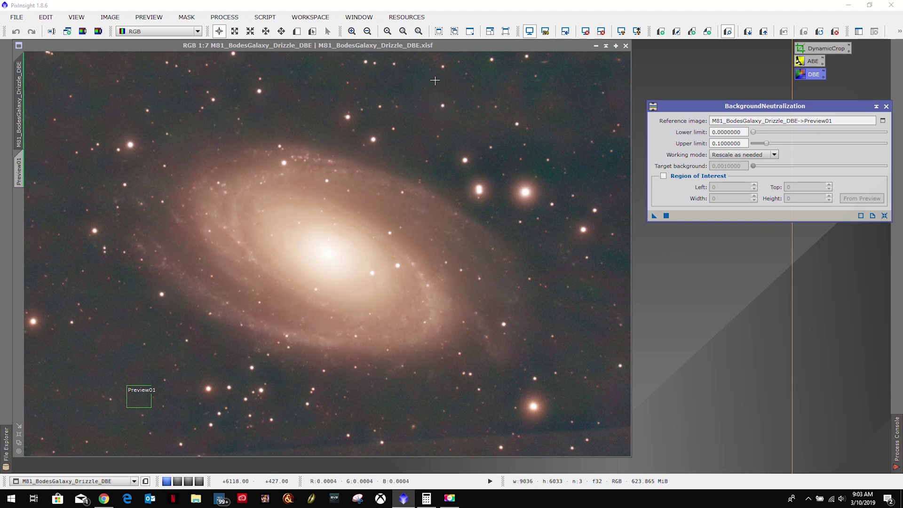
pyautogui.click(444, 48)
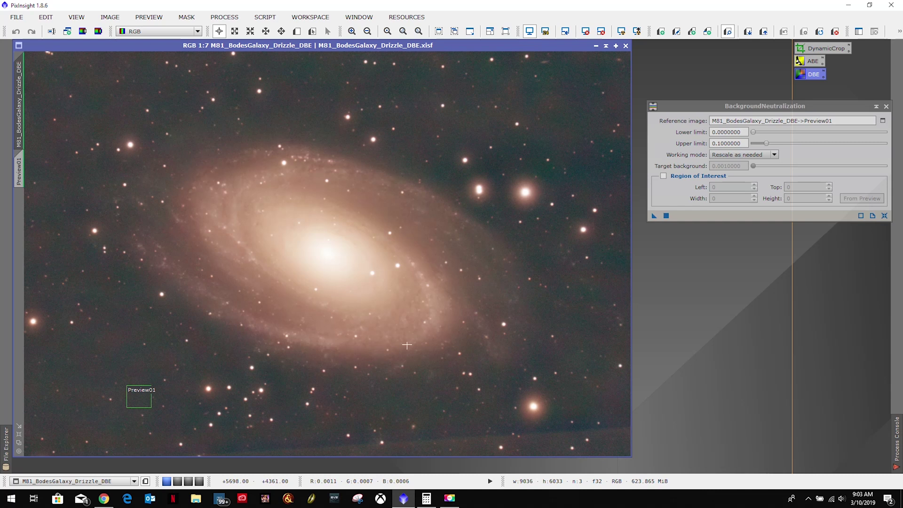
# Apply BackgroundNeutralization globally, toggling Undo/Redo twice to compare, leaving it applied
pyautogui.click(666, 216)
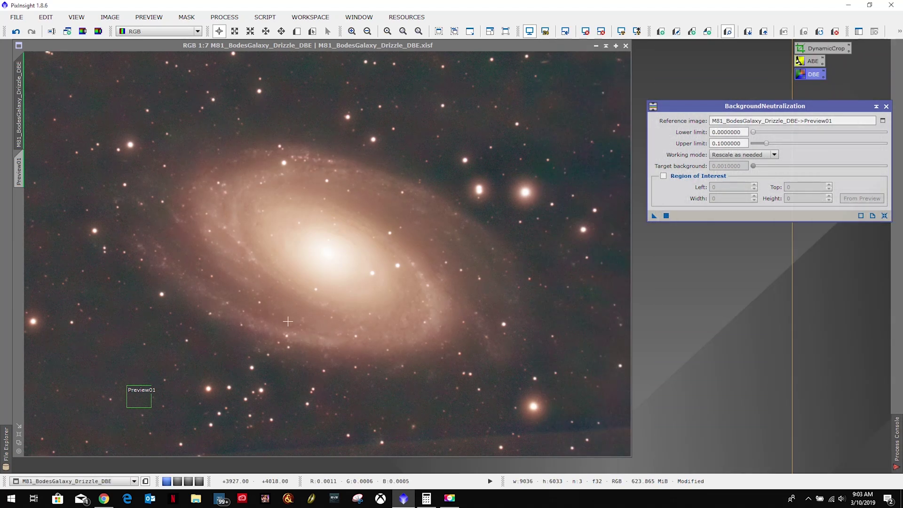
pyautogui.click(17, 32)
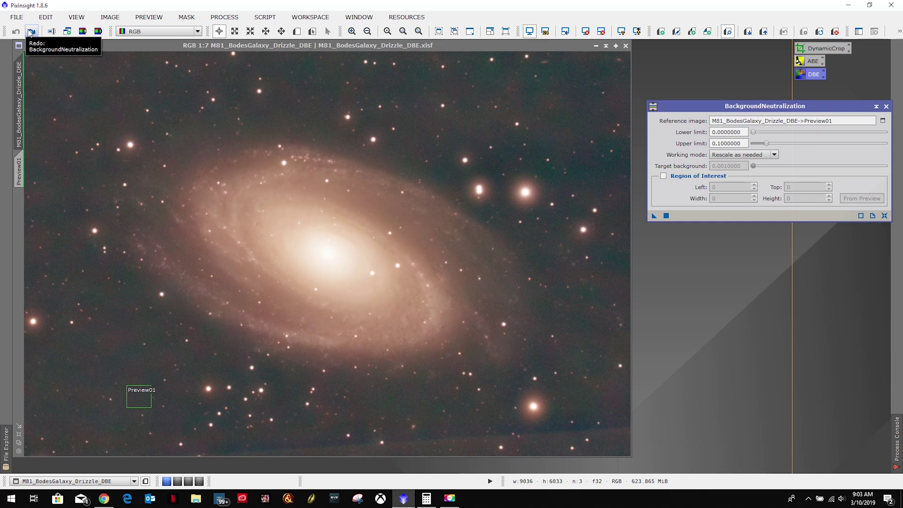
pyautogui.click(30, 33)
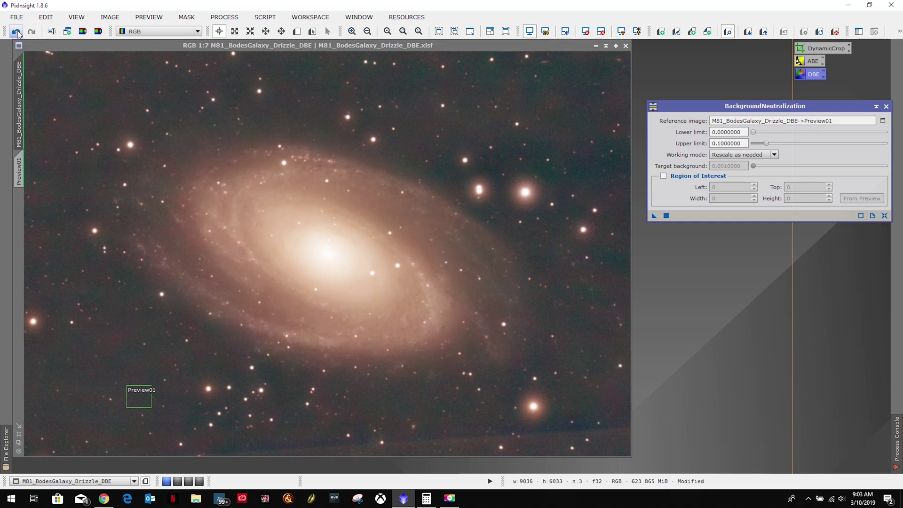
pyautogui.click(16, 33)
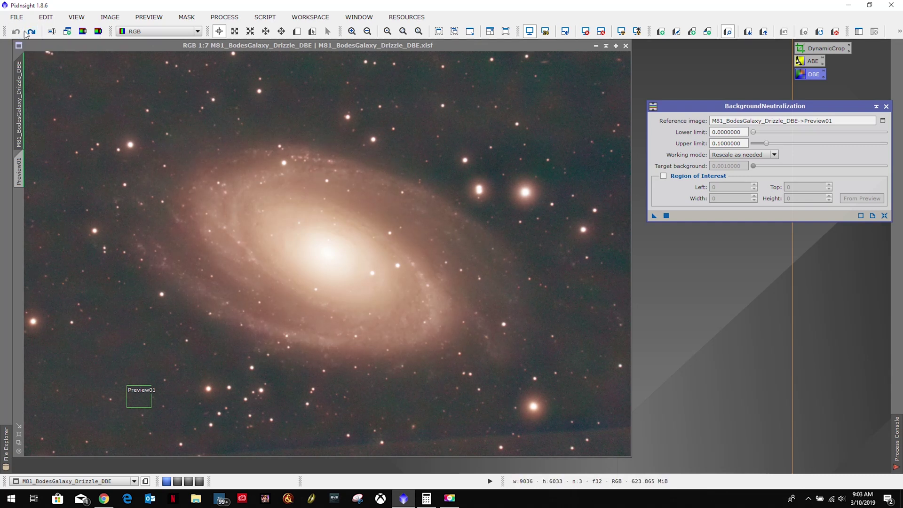
pyautogui.click(31, 33)
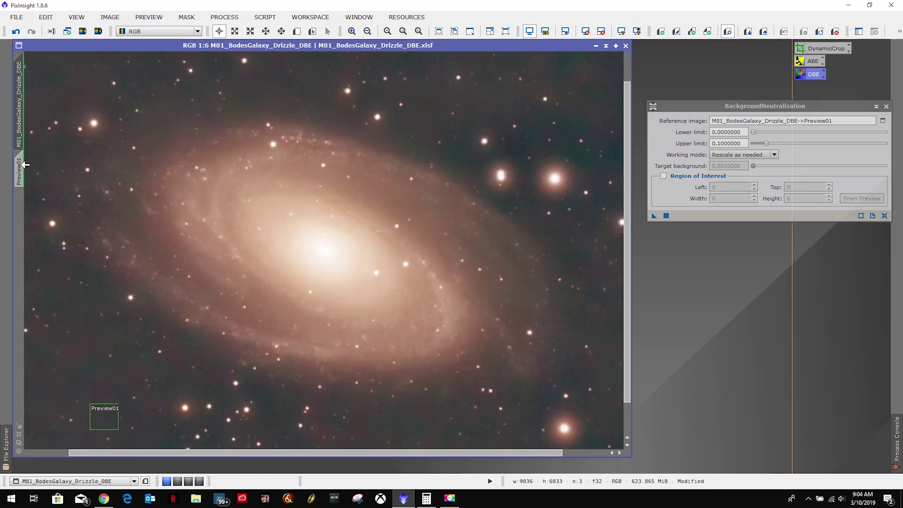
# After viewing Preview01, draw a small Preview02 sky sample near the image bottom
pyautogui.click(20, 169)
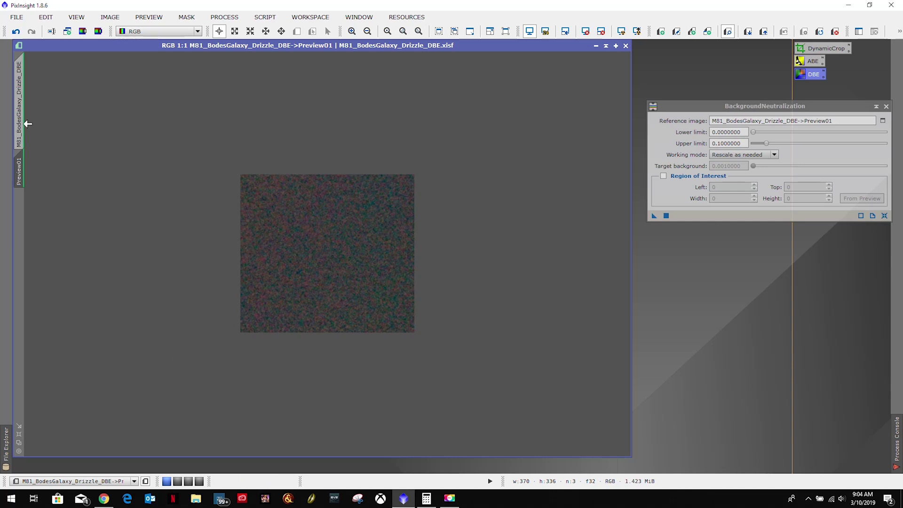
pyautogui.click(25, 124)
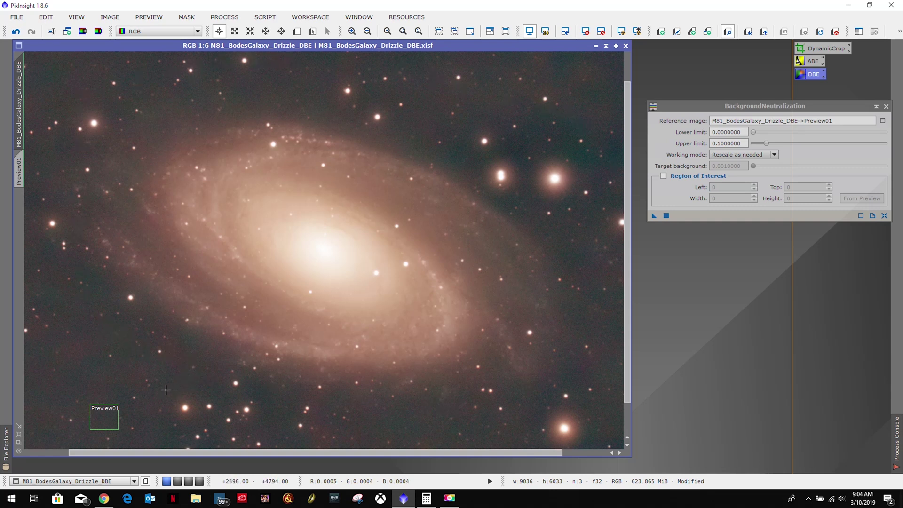
pyautogui.click(296, 31)
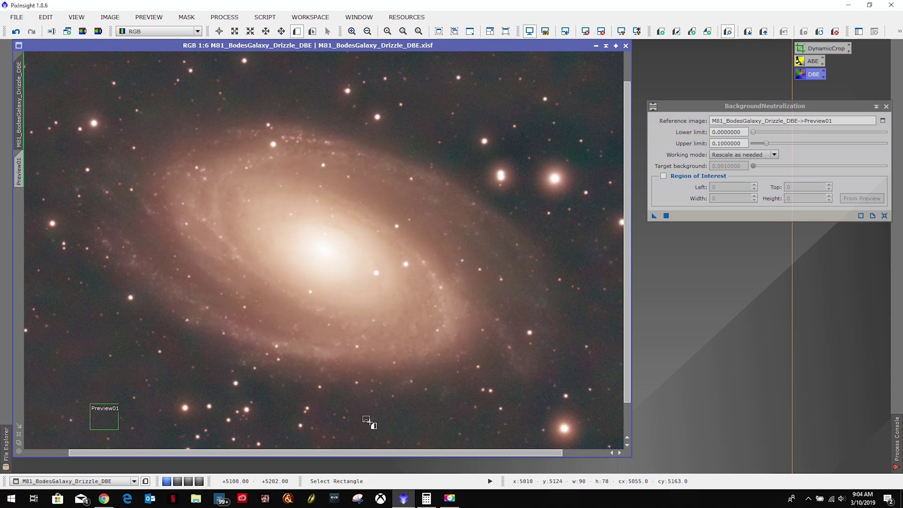
pyautogui.moveTo(364, 416); pyautogui.dragTo(365, 418)
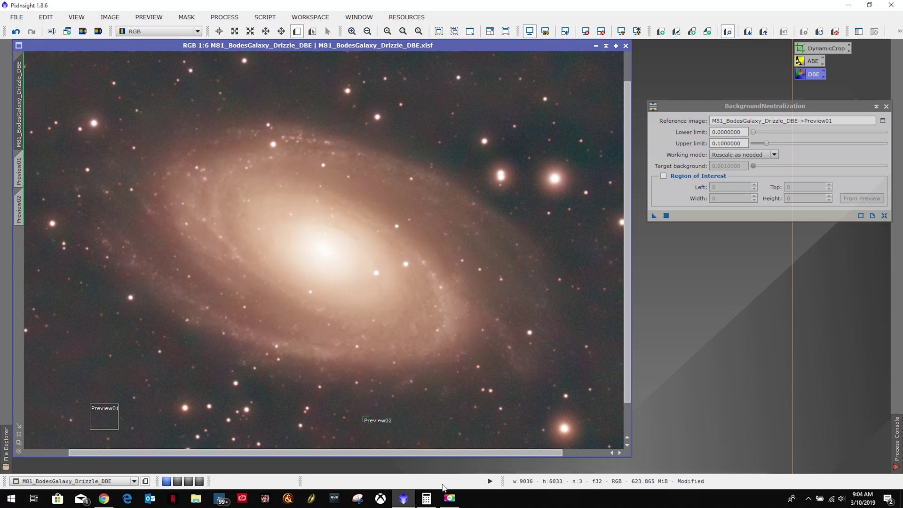
pyautogui.click(312, 32)
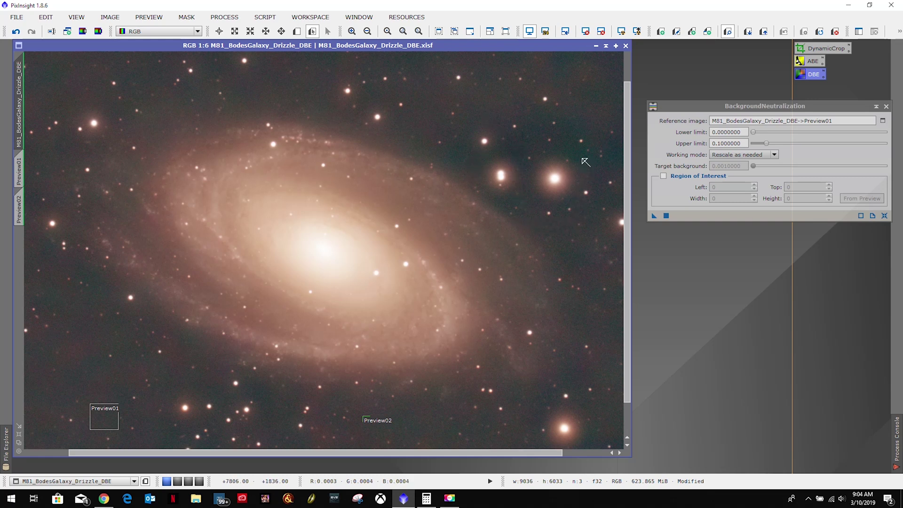
pyautogui.click(21, 205)
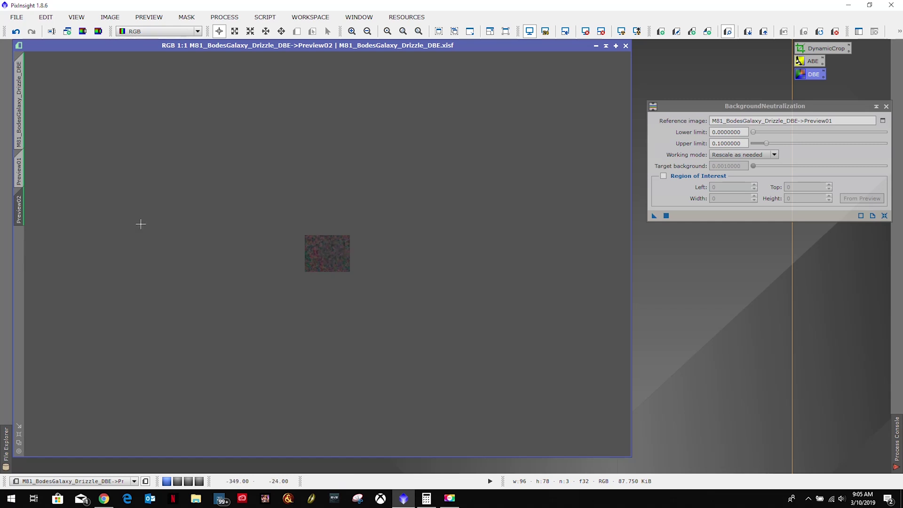
pyautogui.click(19, 134)
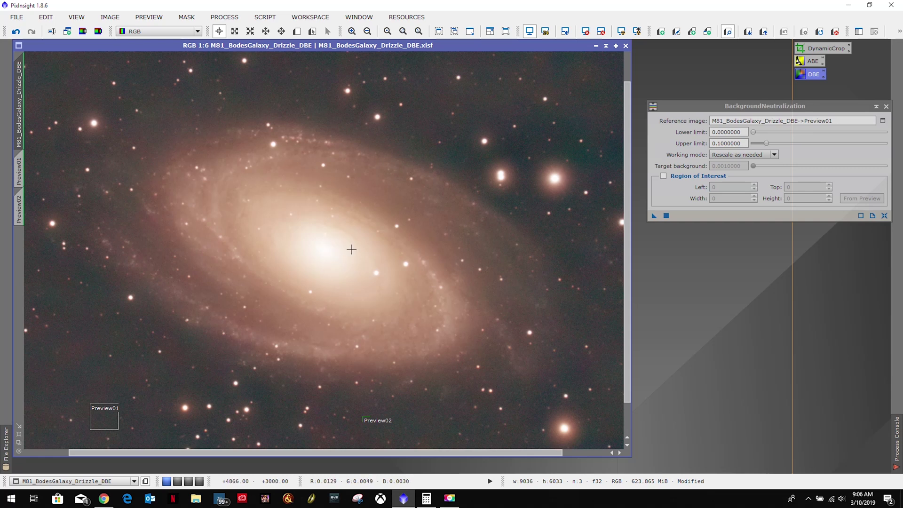
# Enable Readout Data > Show Readout Preview from the status-bar readout menu
pyautogui.rightClick(495, 478)
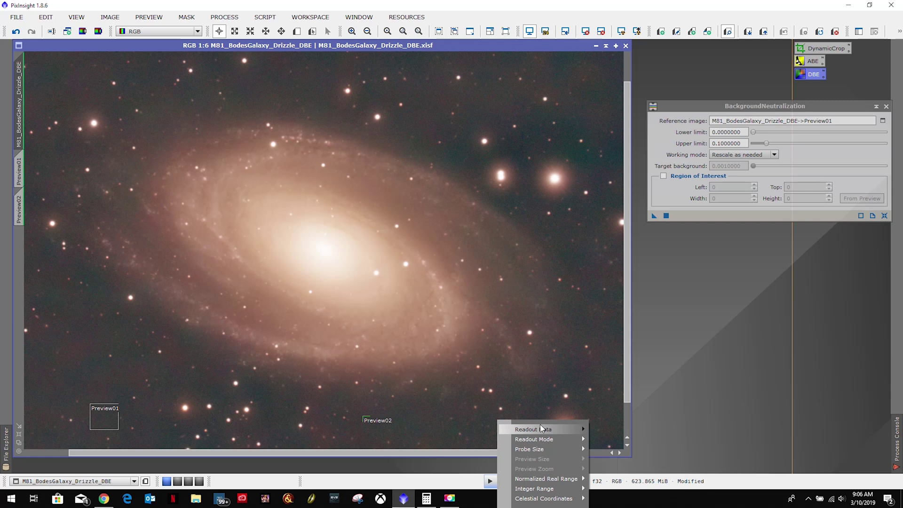
pyautogui.moveTo(542, 428)
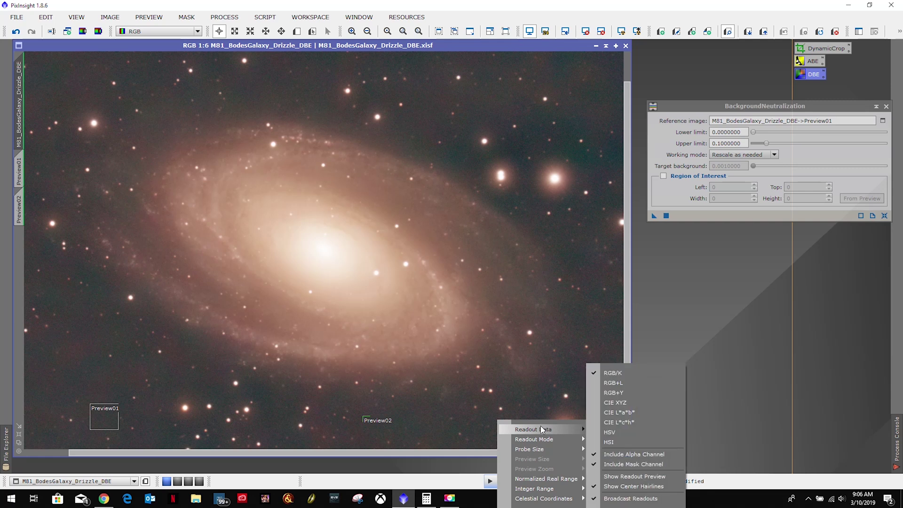
pyautogui.click(610, 477)
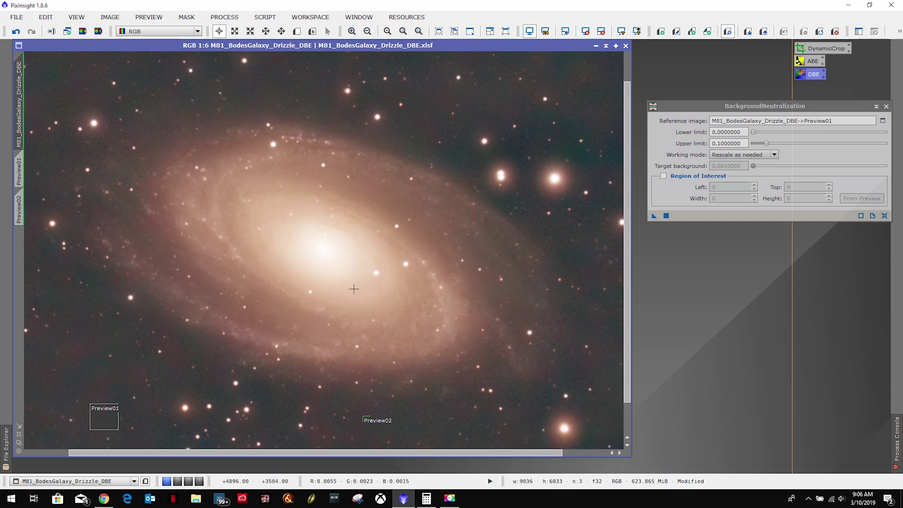
# Probe pixel values toward the galaxy core, then disable Show Readout Preview
pyautogui.click(353, 288)
pyautogui.moveTo(353, 288); pyautogui.dragTo(305, 232)
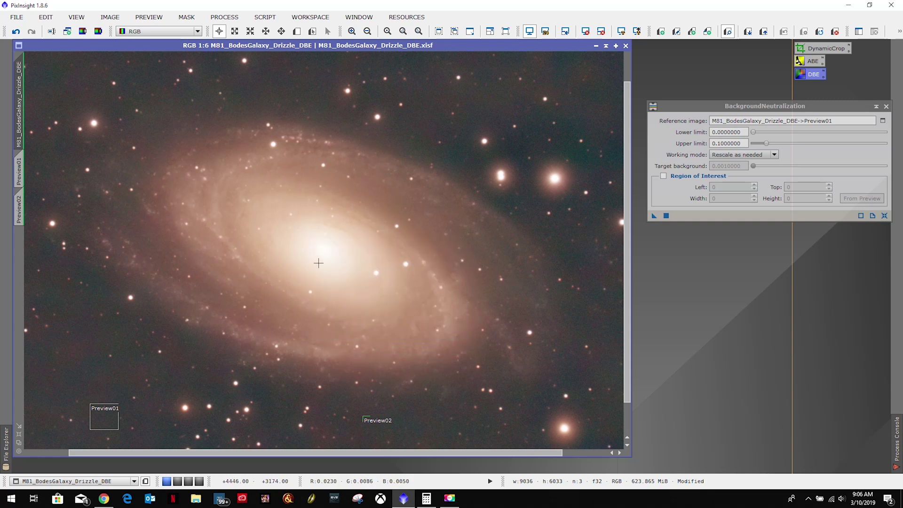
pyautogui.click(489, 482)
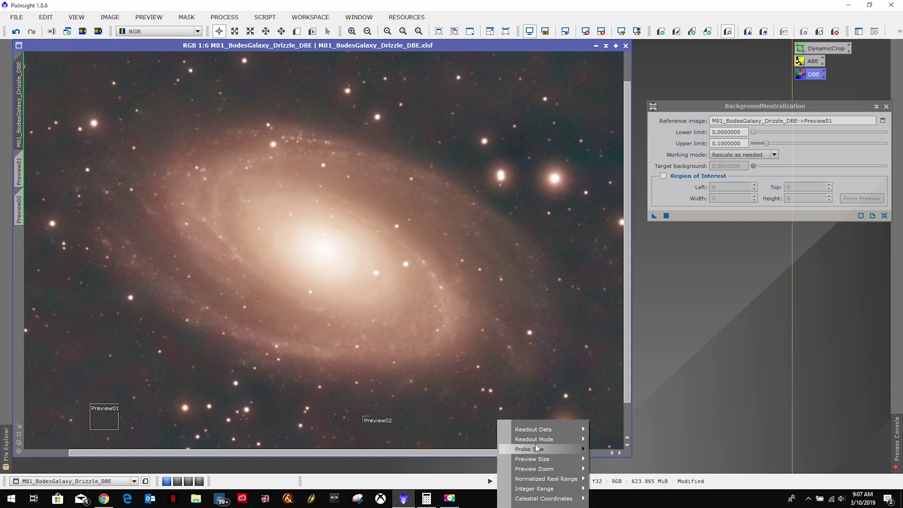
pyautogui.moveTo(535, 449)
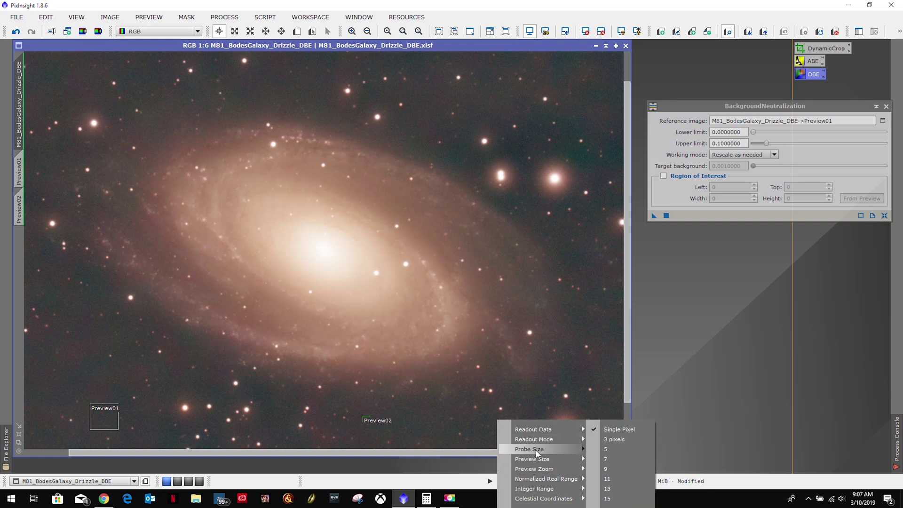
pyautogui.moveTo(536, 469)
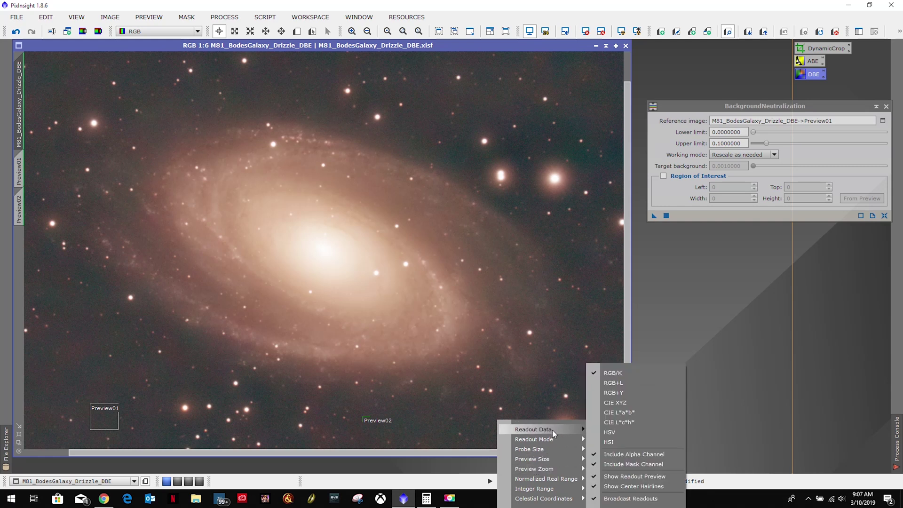
pyautogui.click(616, 476)
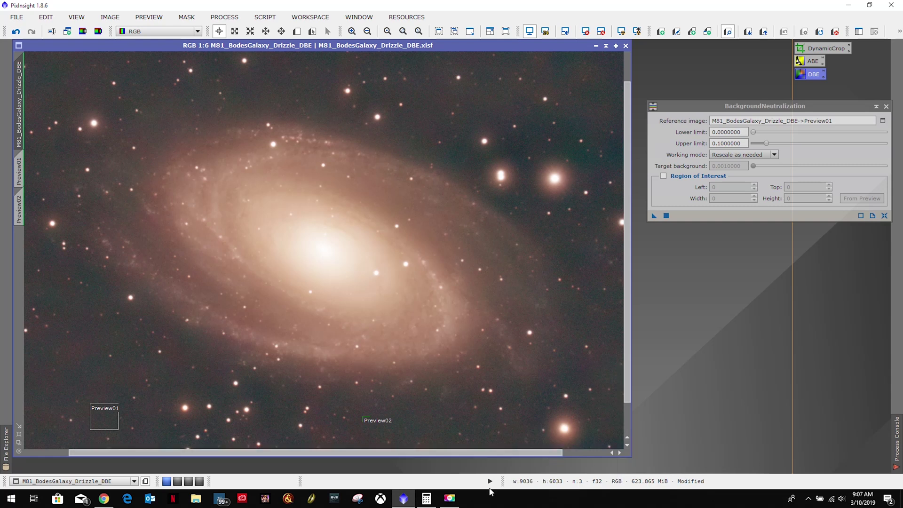
pyautogui.click(492, 479)
pyautogui.moveTo(541, 432)
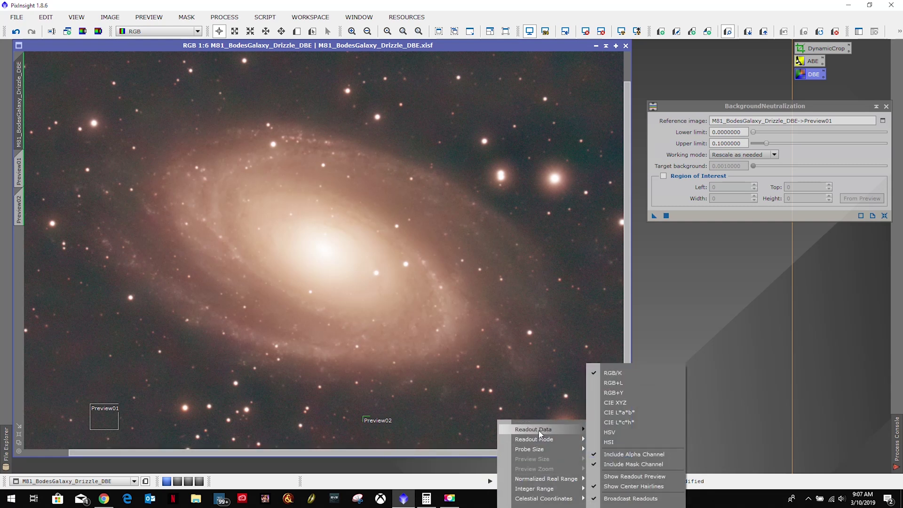
# Re-enable Show Readout Preview and sample RGB values across the galaxy core and nearby stars
pyautogui.click(611, 477)
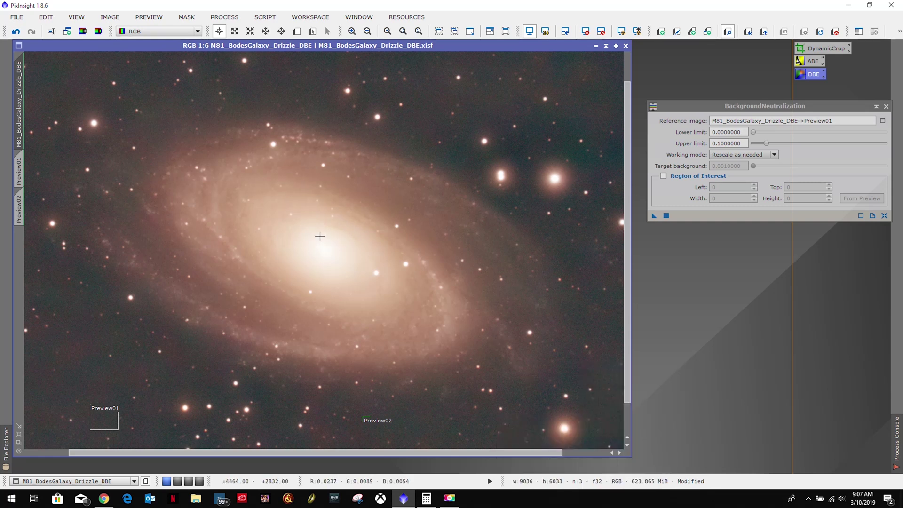
pyautogui.click(348, 249)
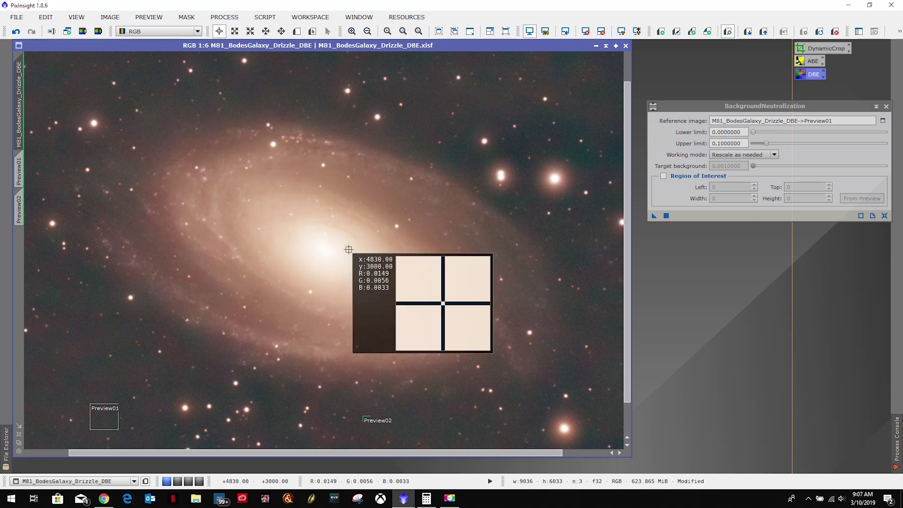
pyautogui.moveTo(348, 250); pyautogui.dragTo(280, 287)
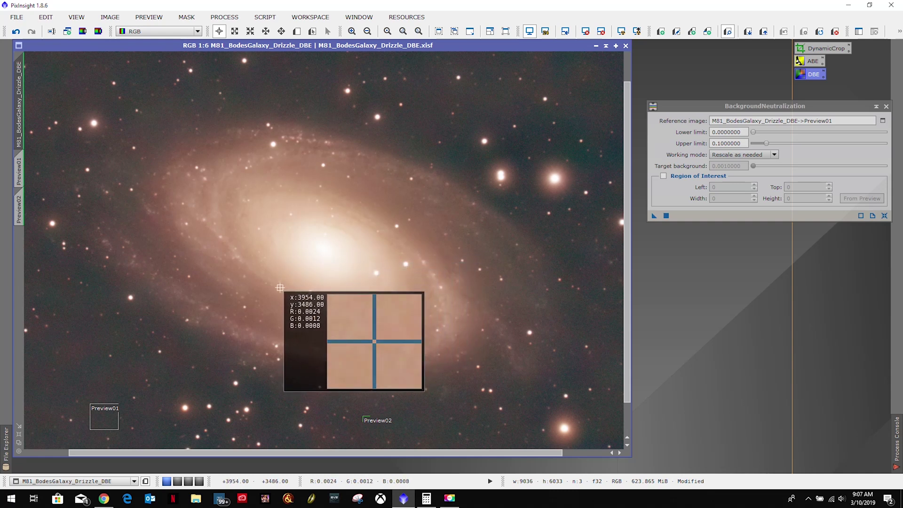
pyautogui.moveTo(279, 287); pyautogui.dragTo(279, 287)
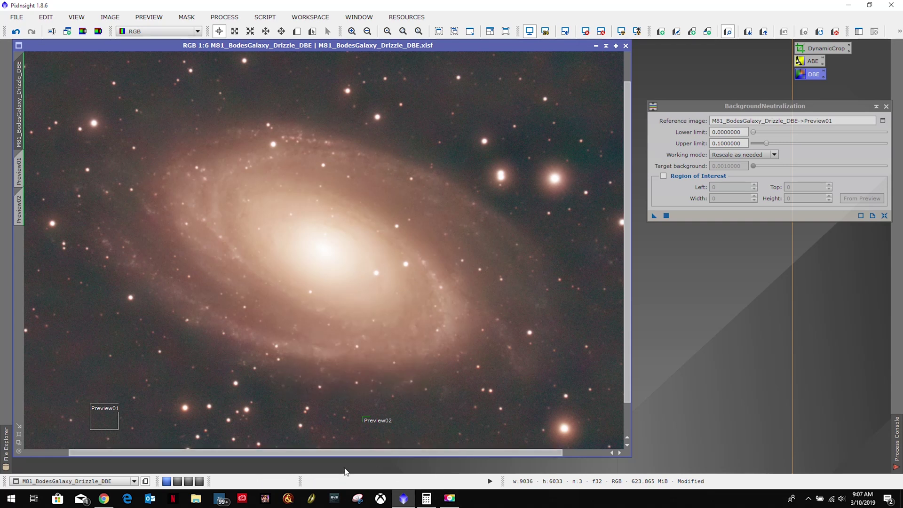
pyautogui.moveTo(318, 252); pyautogui.dragTo(129, 297)
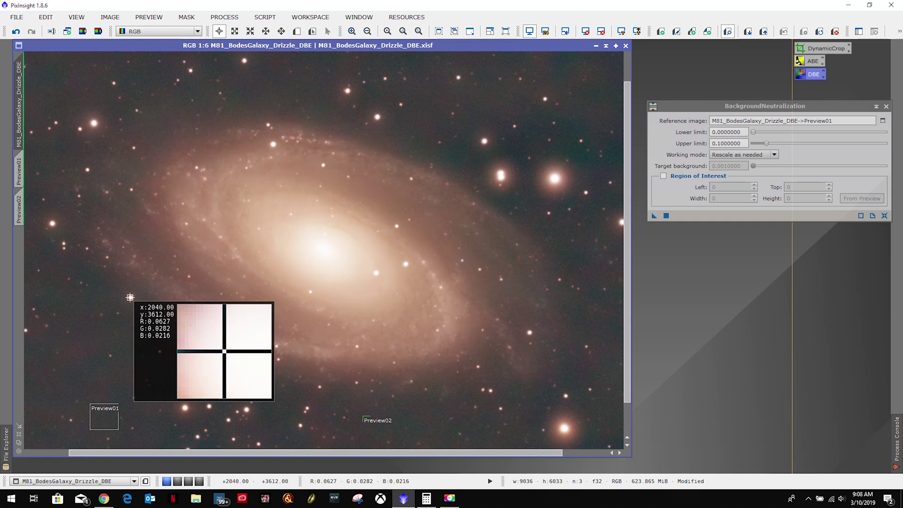
pyautogui.moveTo(129, 297); pyautogui.dragTo(131, 297)
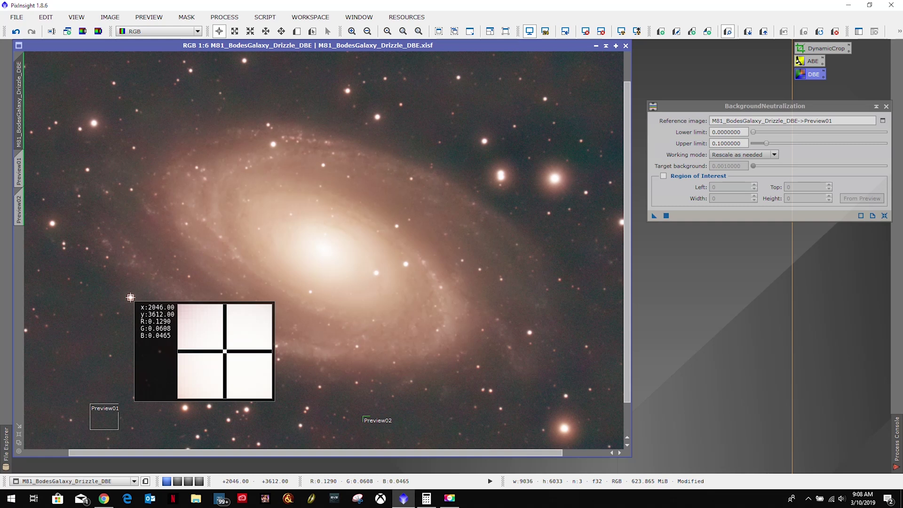
pyautogui.moveTo(130, 297); pyautogui.dragTo(95, 122)
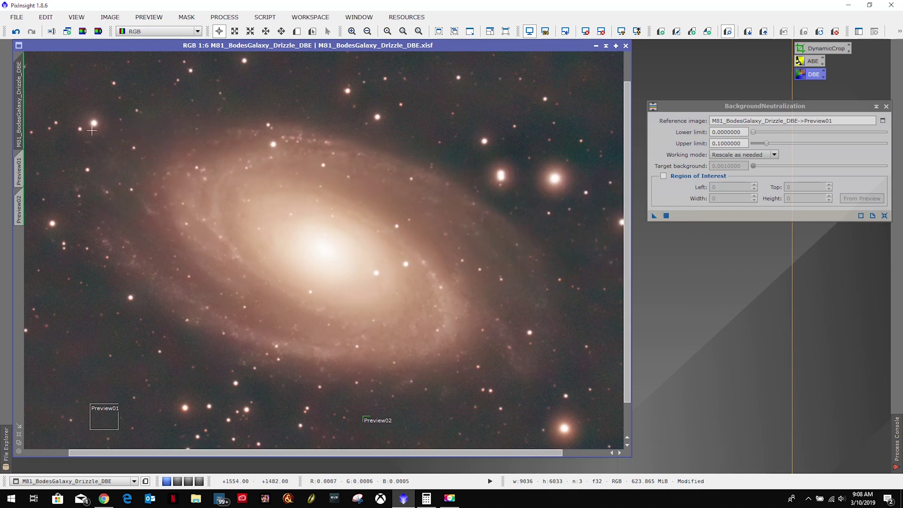
# Undo Preview02 and read background RGB around Preview01, about 0.0004 per channel
pyautogui.click(17, 32)
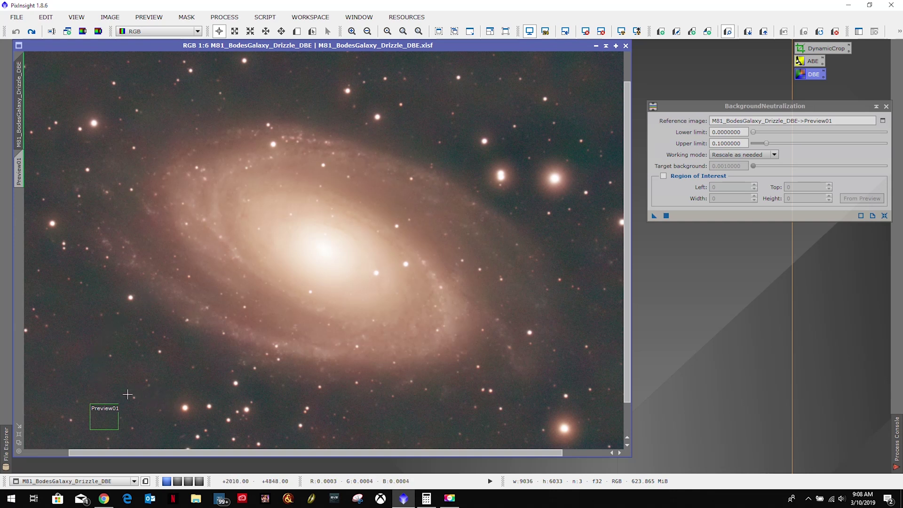
pyautogui.moveTo(131, 394); pyautogui.dragTo(133, 397)
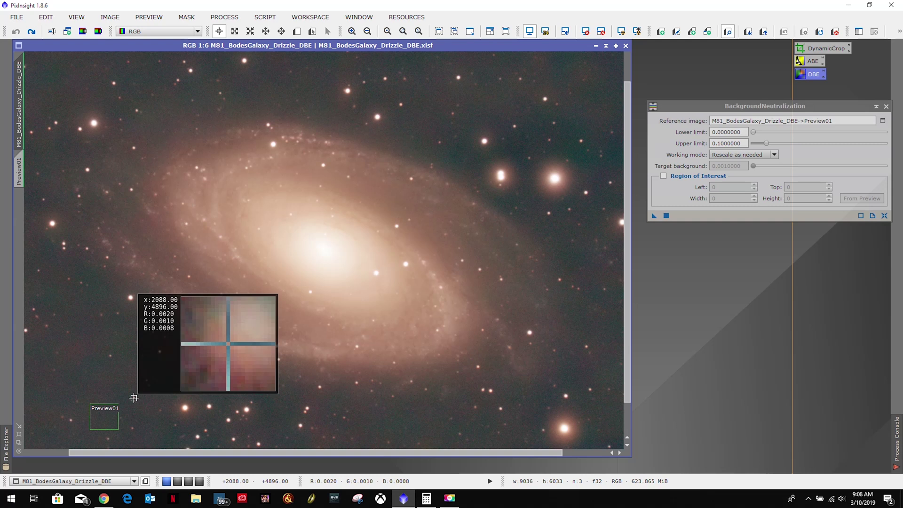
pyautogui.moveTo(134, 398)
pyautogui.mouseDown()
pyautogui.moveTo(123, 371)
pyautogui.moveTo(71, 352)
pyautogui.moveTo(288, 301)
pyautogui.moveTo(298, 245)
pyautogui.moveTo(248, 405)
pyautogui.moveTo(134, 397)
pyautogui.mouseUp()
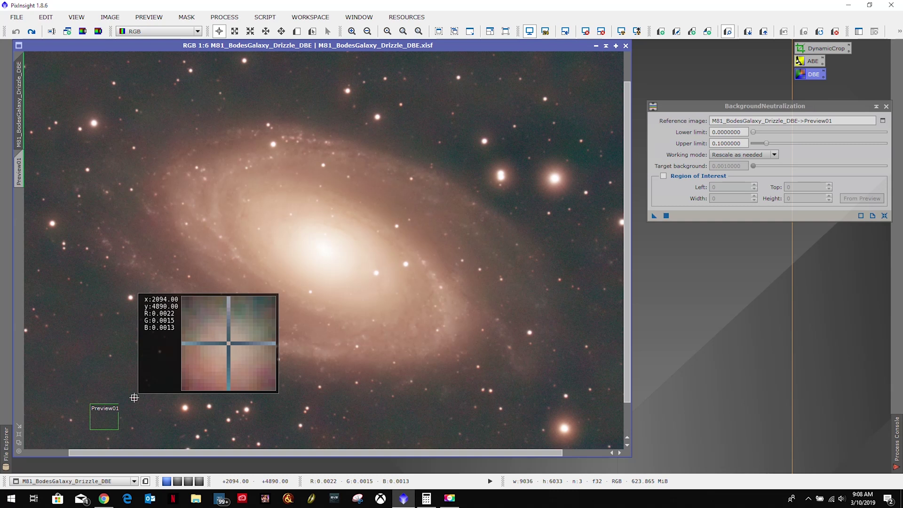
pyautogui.moveTo(134, 398)
pyautogui.mouseDown()
pyautogui.moveTo(103, 419)
pyautogui.moveTo(120, 402)
pyautogui.moveTo(167, 388)
pyautogui.moveTo(134, 398)
pyautogui.moveTo(120, 378)
pyautogui.moveTo(123, 346)
pyautogui.moveTo(99, 357)
pyautogui.moveTo(88, 331)
pyautogui.moveTo(144, 397)
pyautogui.mouseUp()
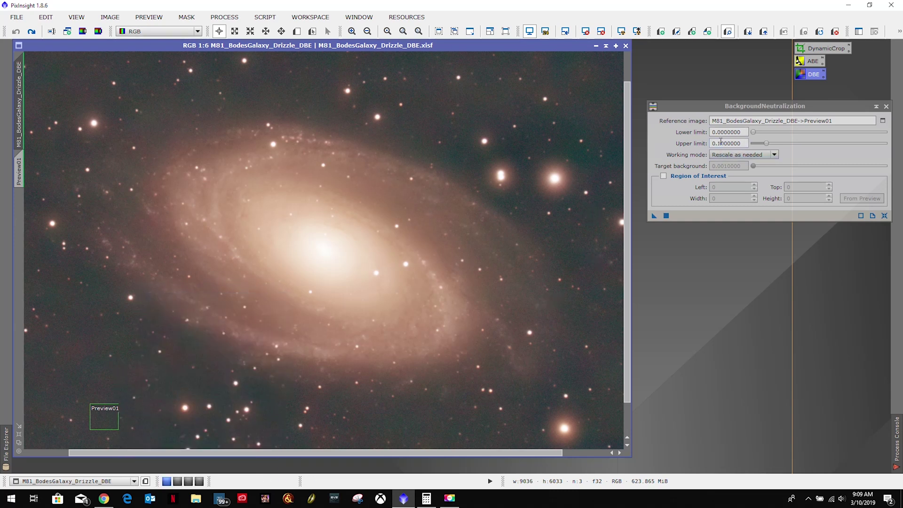
# Lower the BackgroundNeutralization Upper limit to 0.0008
pyautogui.moveTo(720, 144); pyautogui.dragTo(761, 142)
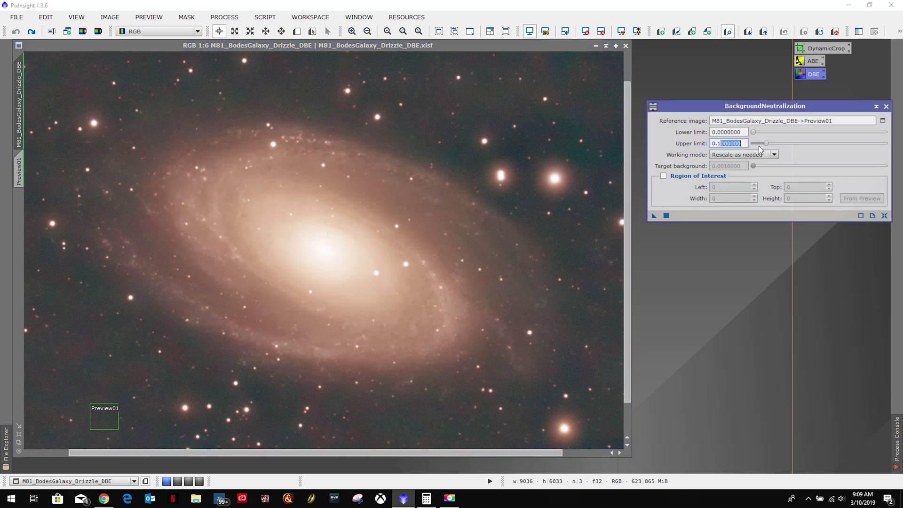
pyautogui.press('BackSpace')
pyautogui.press('BackSpace')
pyautogui.write('00')
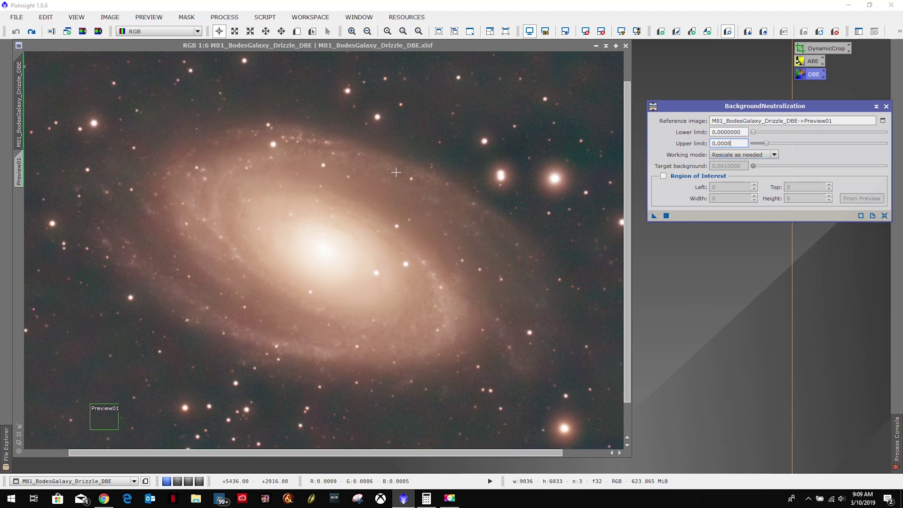
pyautogui.scroll(-1, 396, 172)
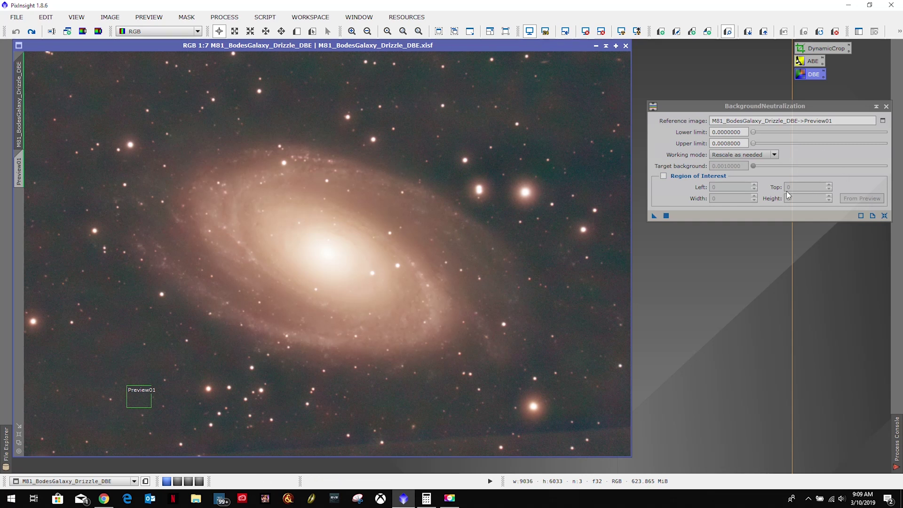
# Apply the neutralization globally, toggling Undo/Redo twice to compare, leaving it applied
pyautogui.click(666, 216)
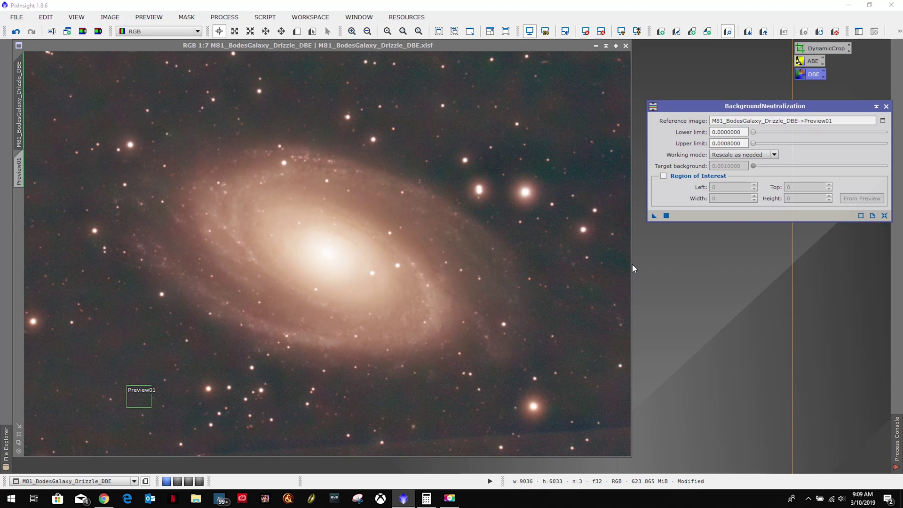
pyautogui.click(16, 32)
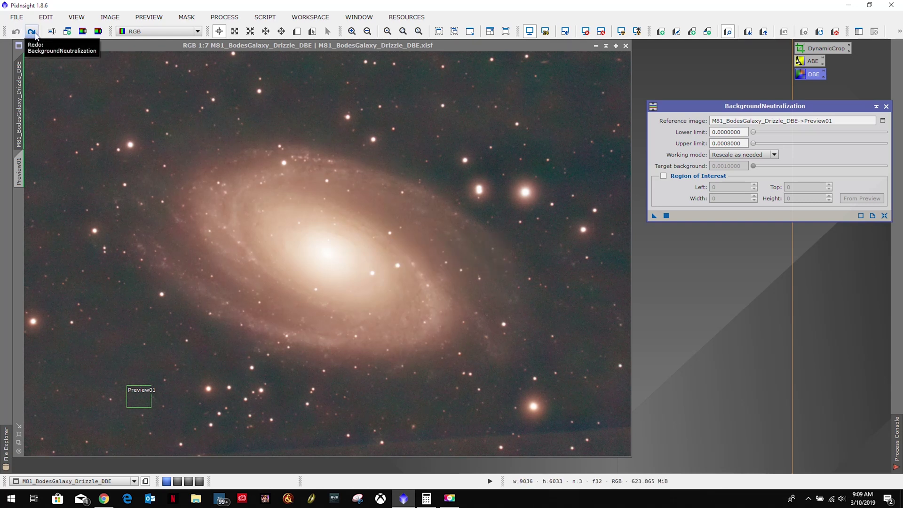
pyautogui.click(36, 34)
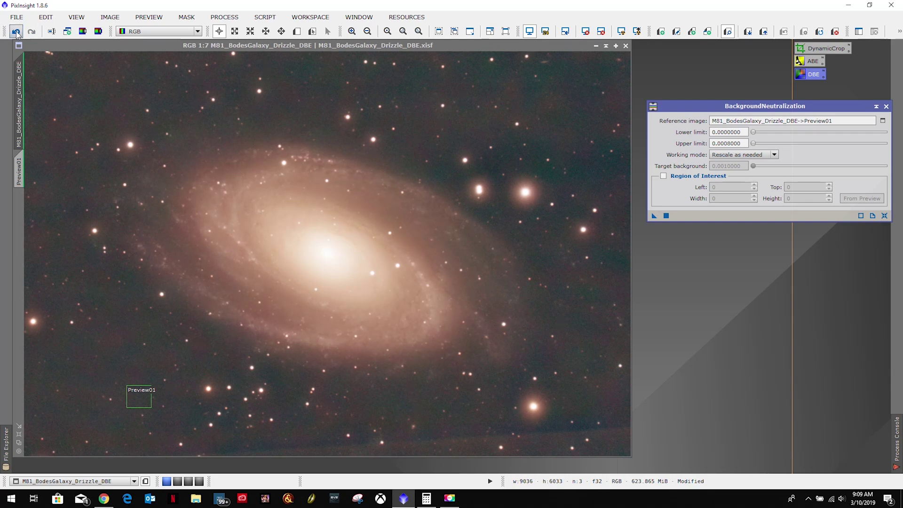
pyautogui.click(16, 32)
pyautogui.click(32, 33)
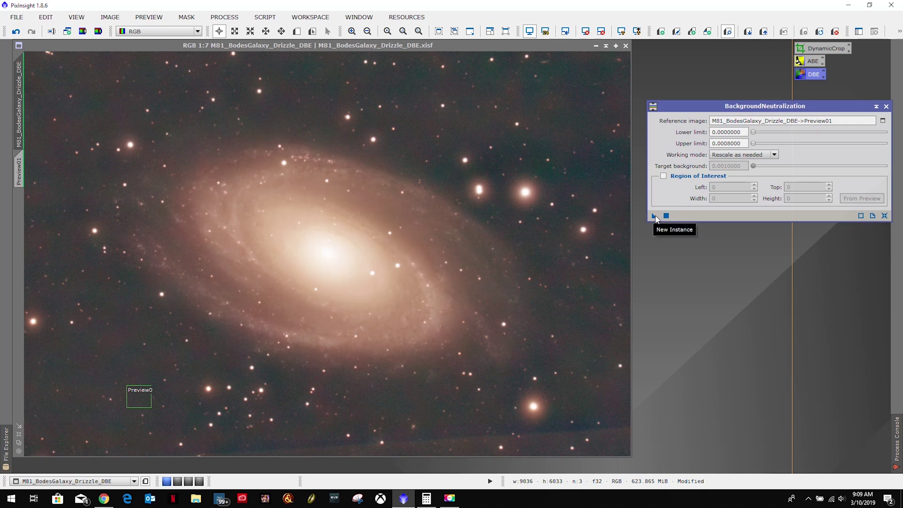
# Save the settings as a process icon named 'BackgroundNeutralization' and place it below the DBE icon
pyautogui.moveTo(654, 215); pyautogui.dragTo(679, 277)
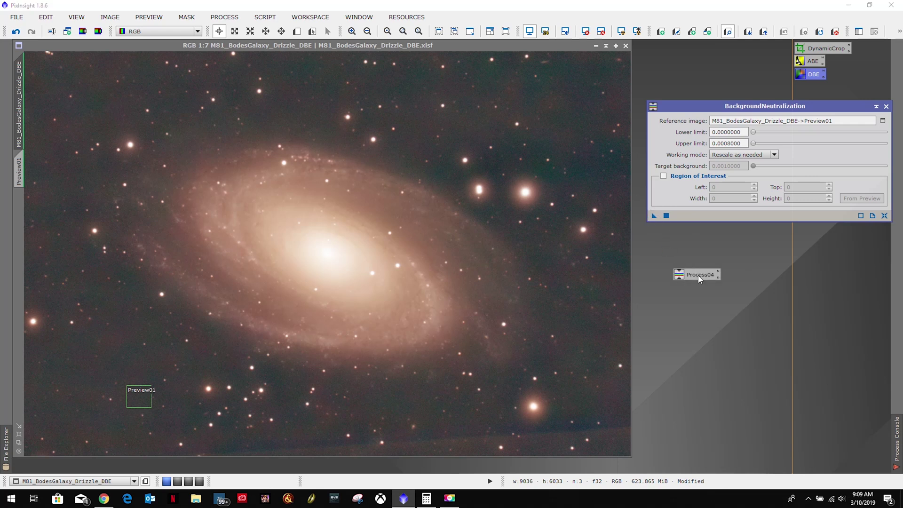
pyautogui.rightClick(698, 275)
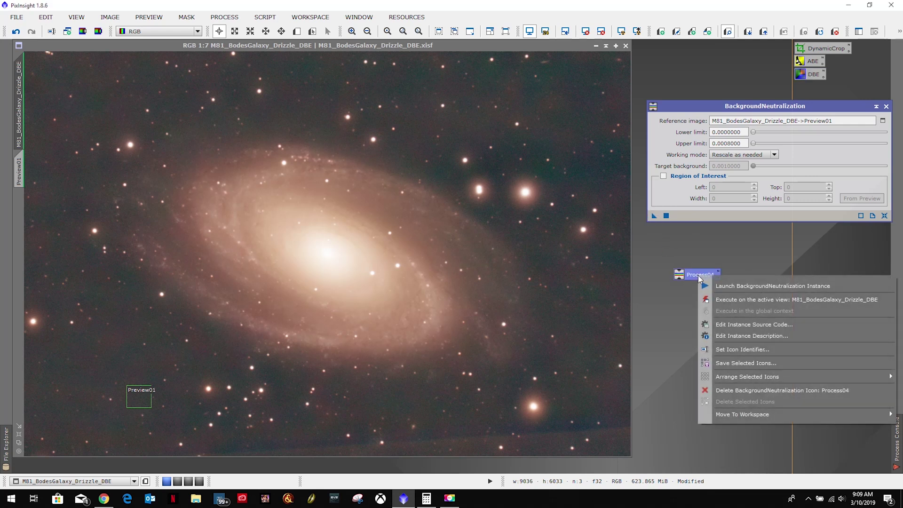
pyautogui.click(737, 348)
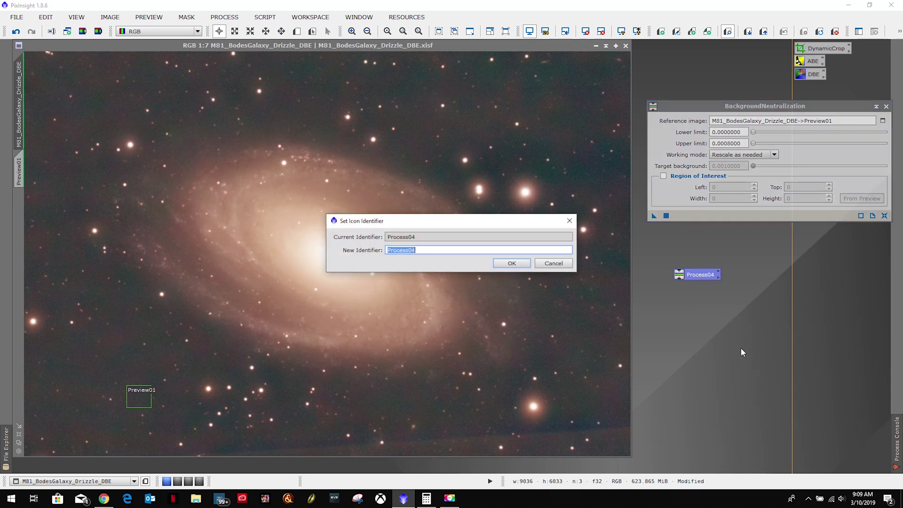
pyautogui.write('BackgroundNeutralization')
pyautogui.press('Return')
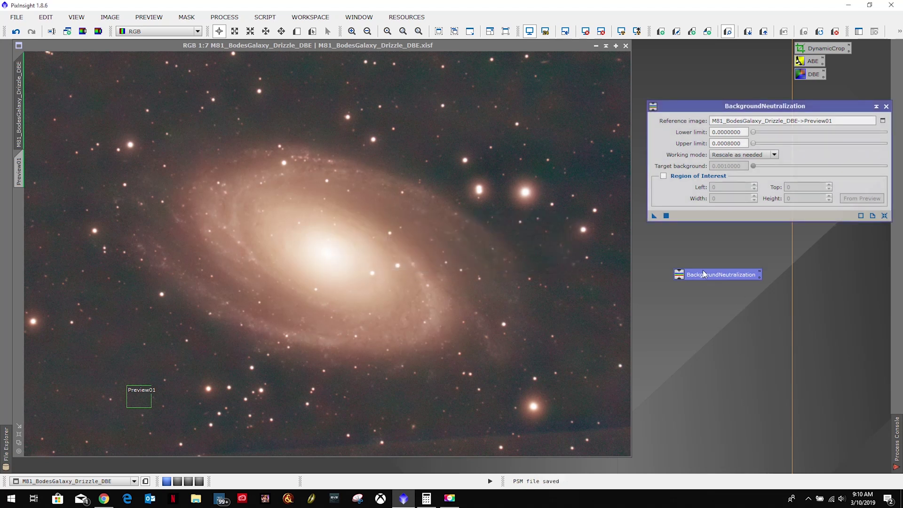
pyautogui.moveTo(701, 274); pyautogui.dragTo(822, 87)
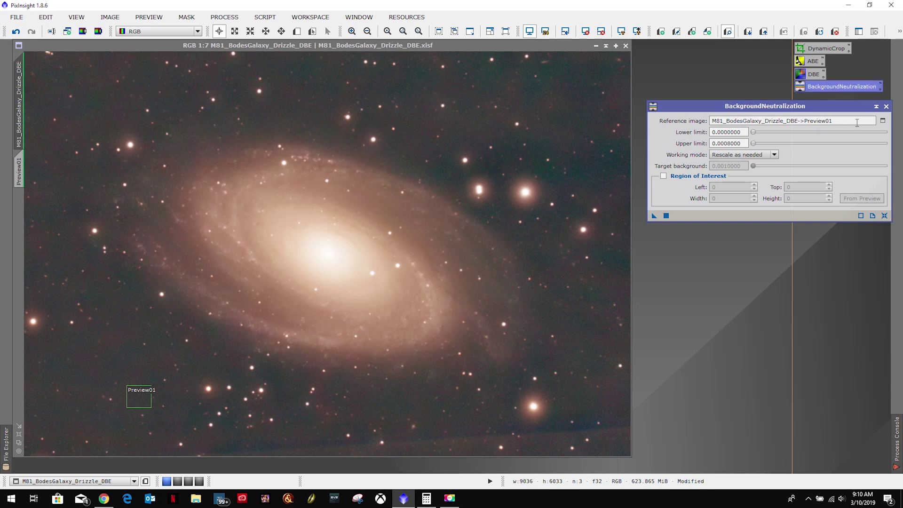
# Close the BackgroundNeutralization window, keeping the neutralized M81 image and its four process icons
pyautogui.click(886, 107)
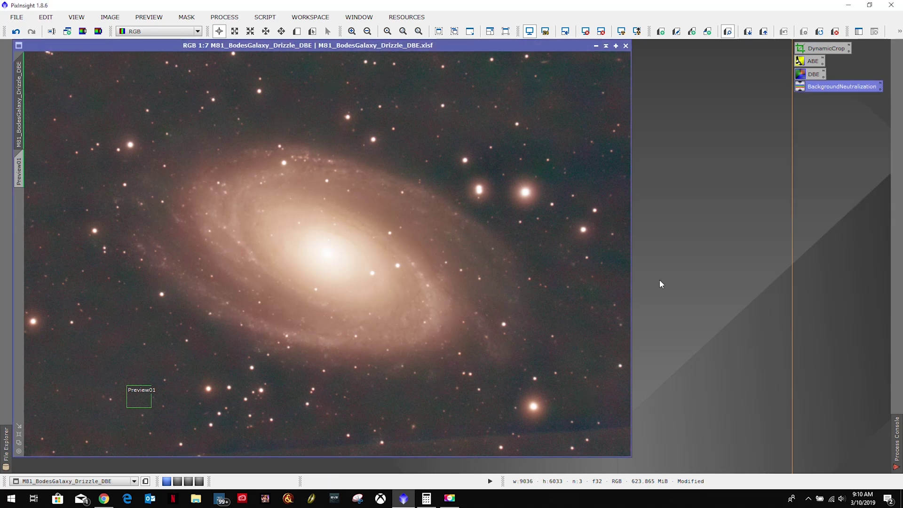